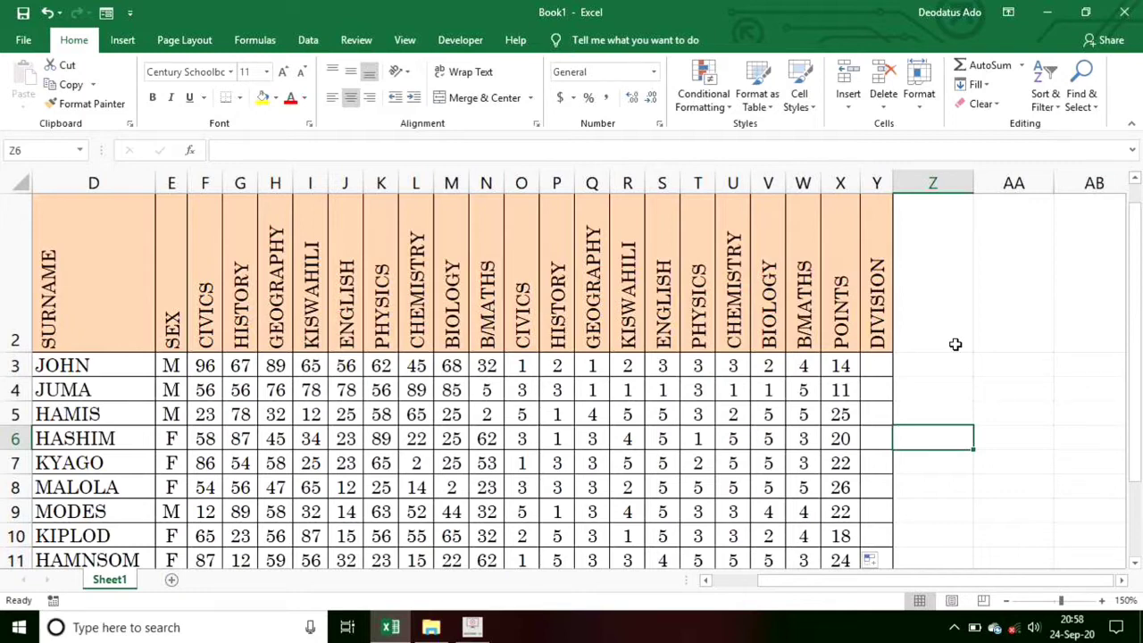
Step: Begin an IF formula in cell Y3, the first student's DIVISION cell
left_click(876, 364)
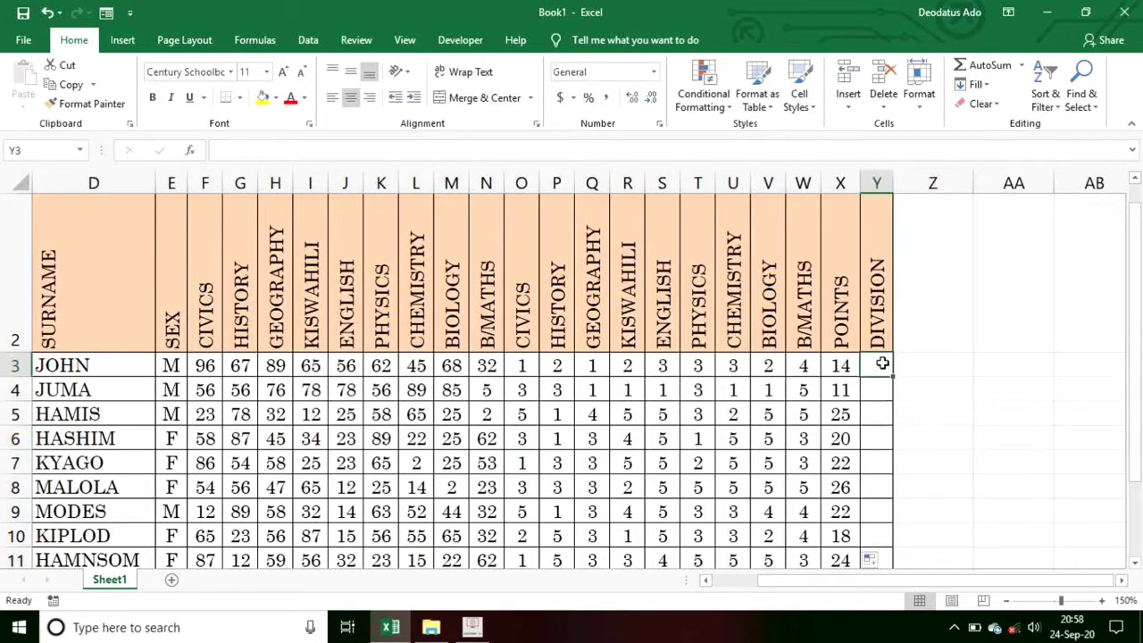
left_click(1103, 602)
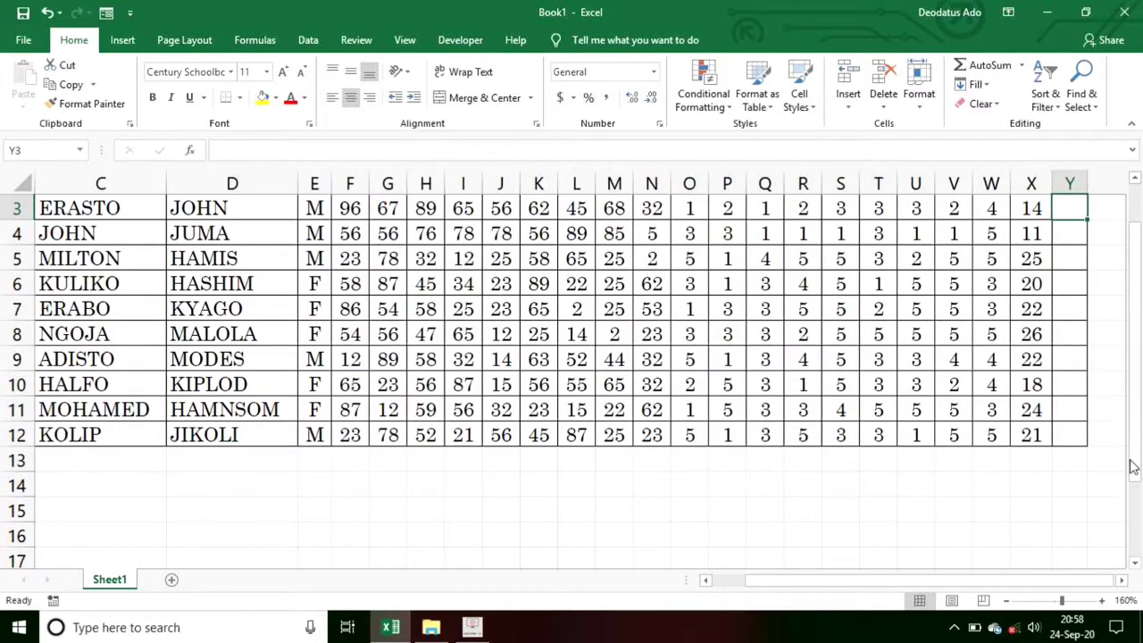
left_click(1102, 600)
left_click_drag(1133, 402, 1134, 354)
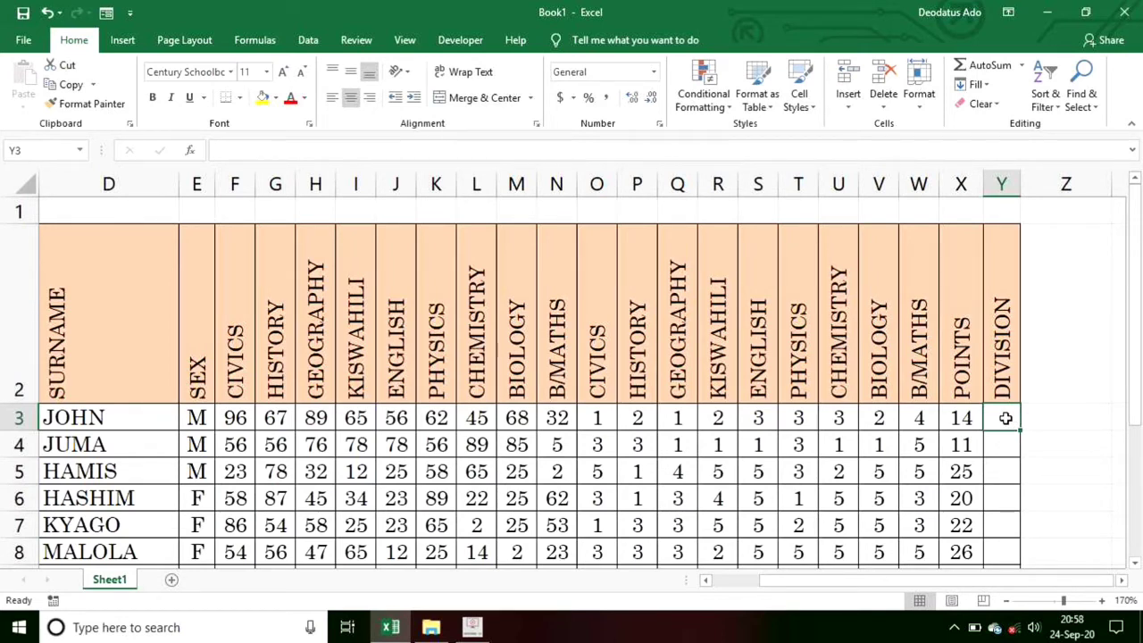
type("=")
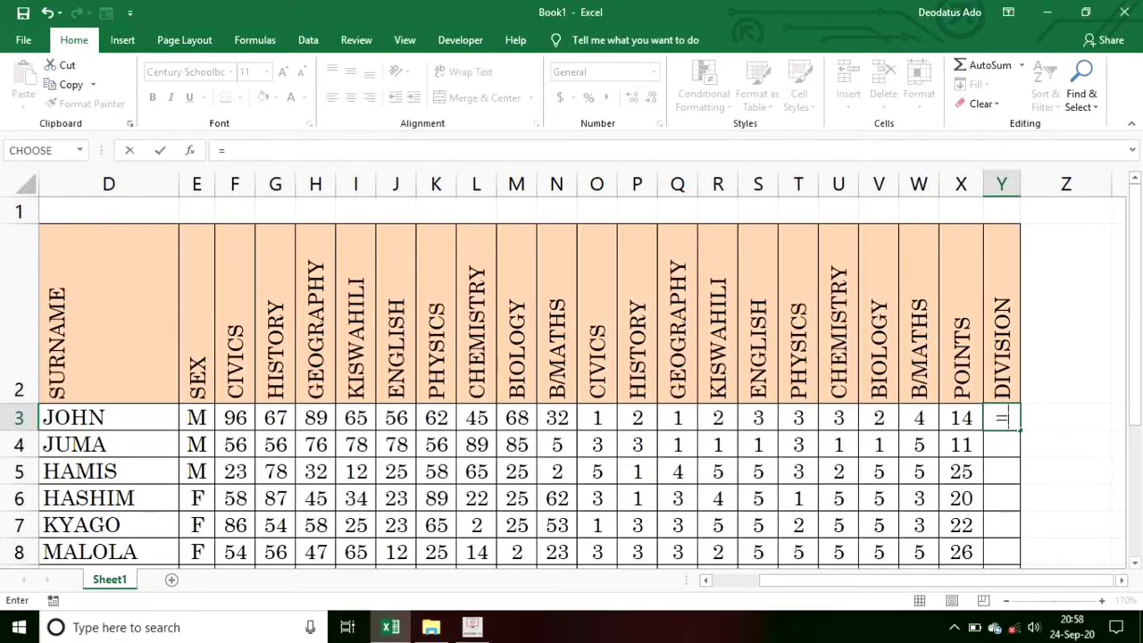
key("F2")
type("IF")
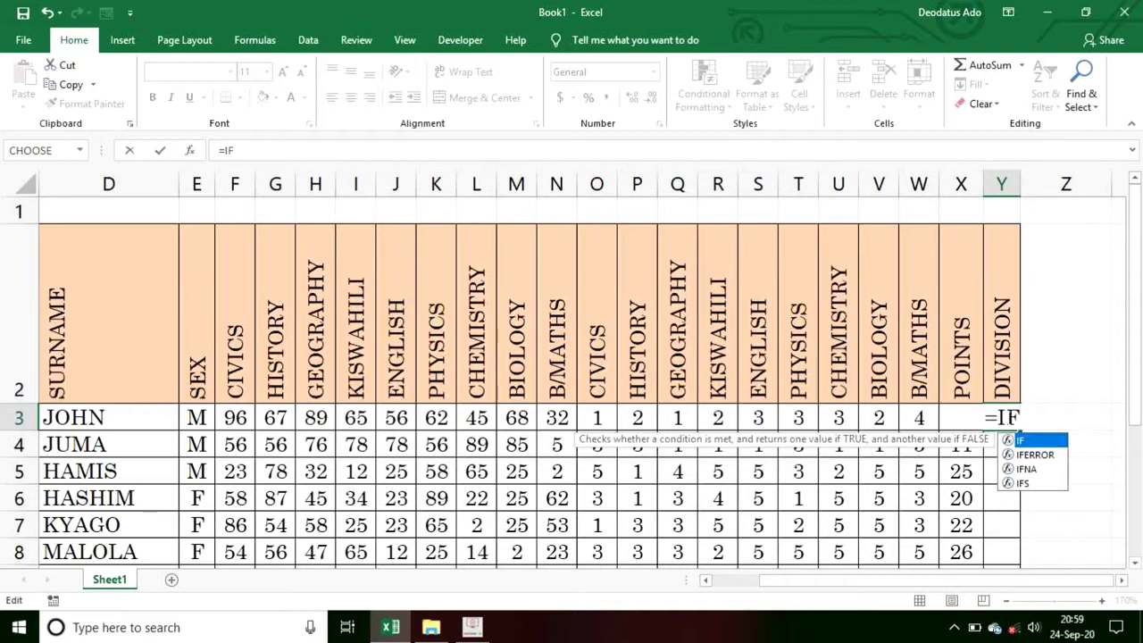
type("(")
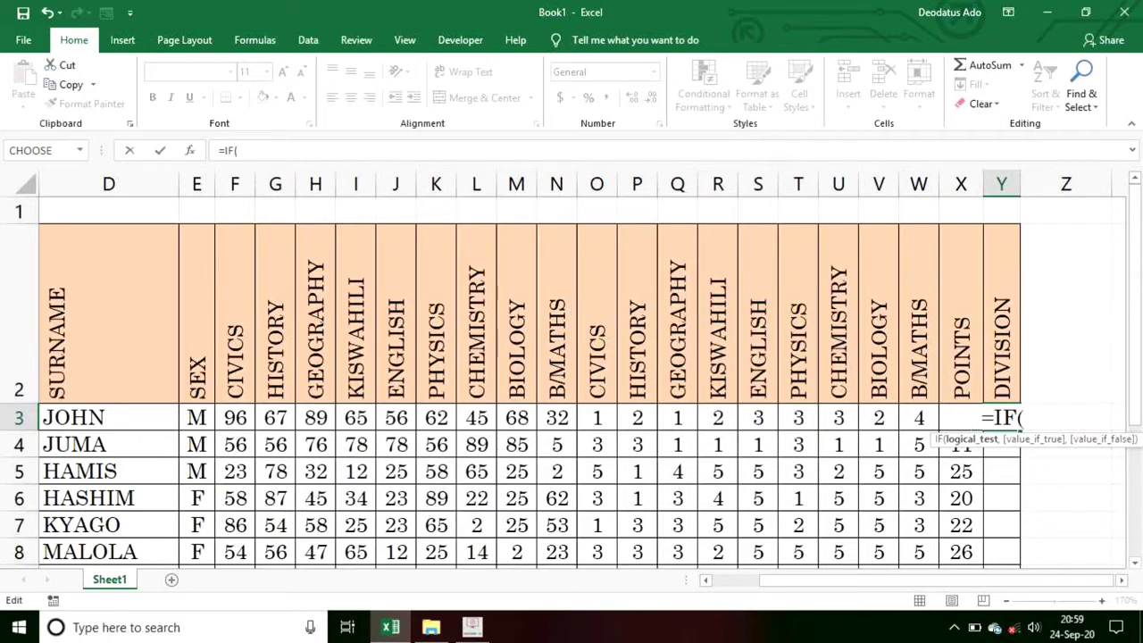
left_click(239, 150)
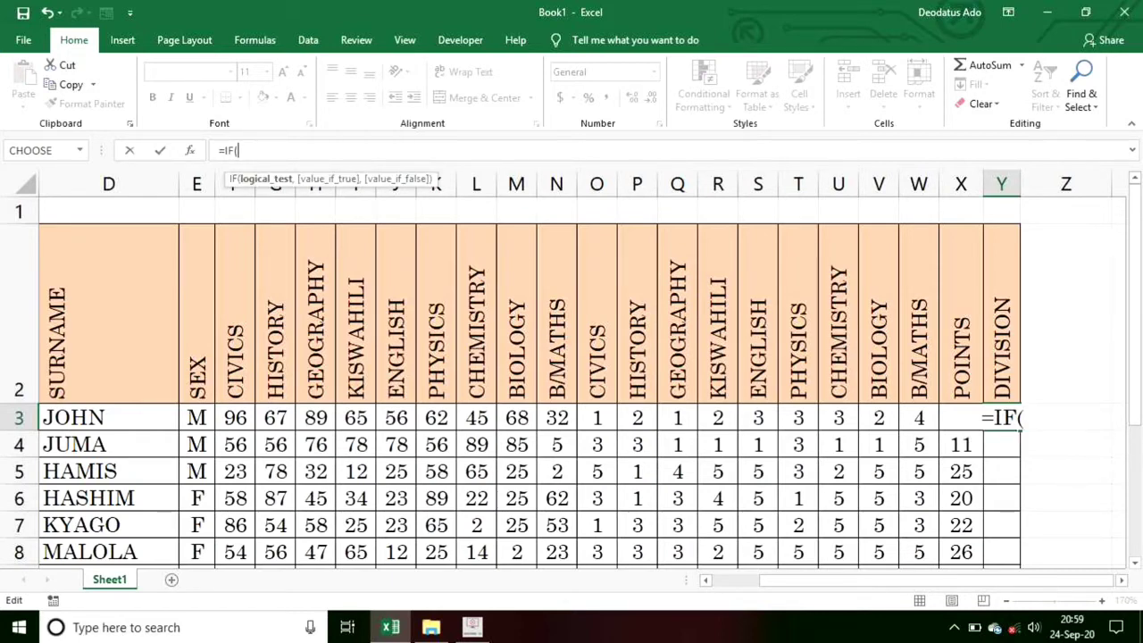
Step: Add the first condition to the Y3 formula so that X3>=34 returns "O"
type("X3")
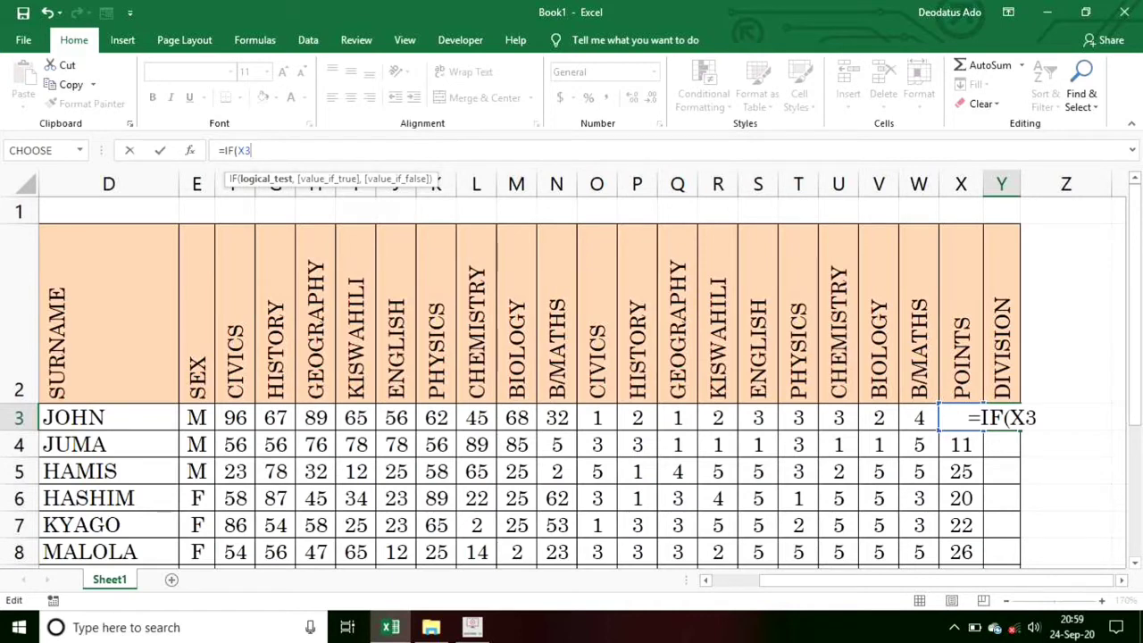
type(">=")
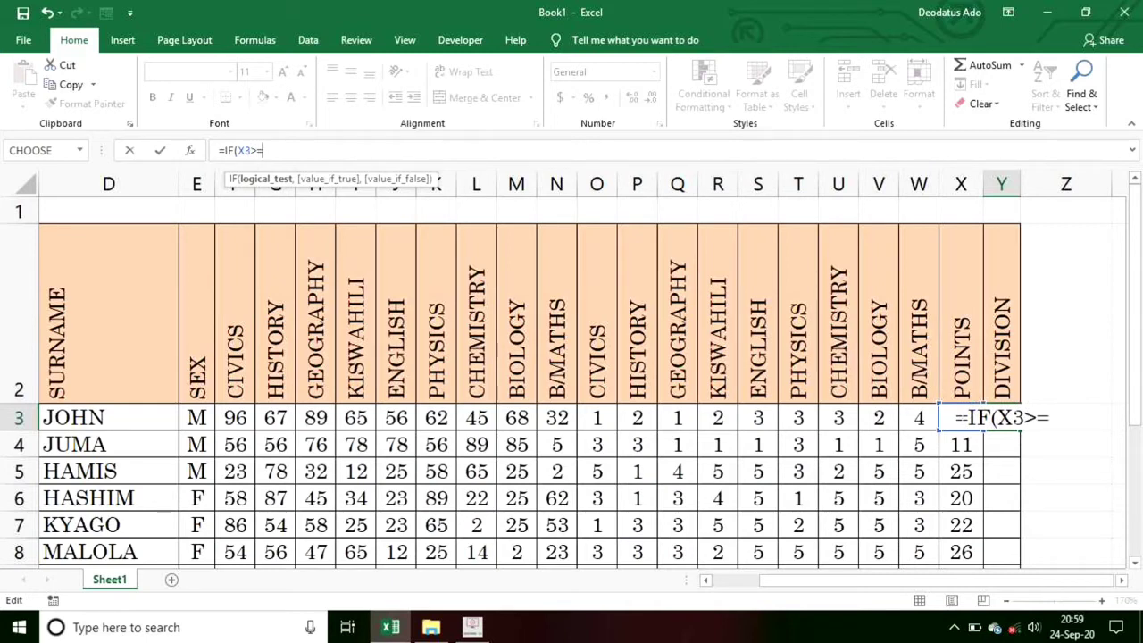
type("34")
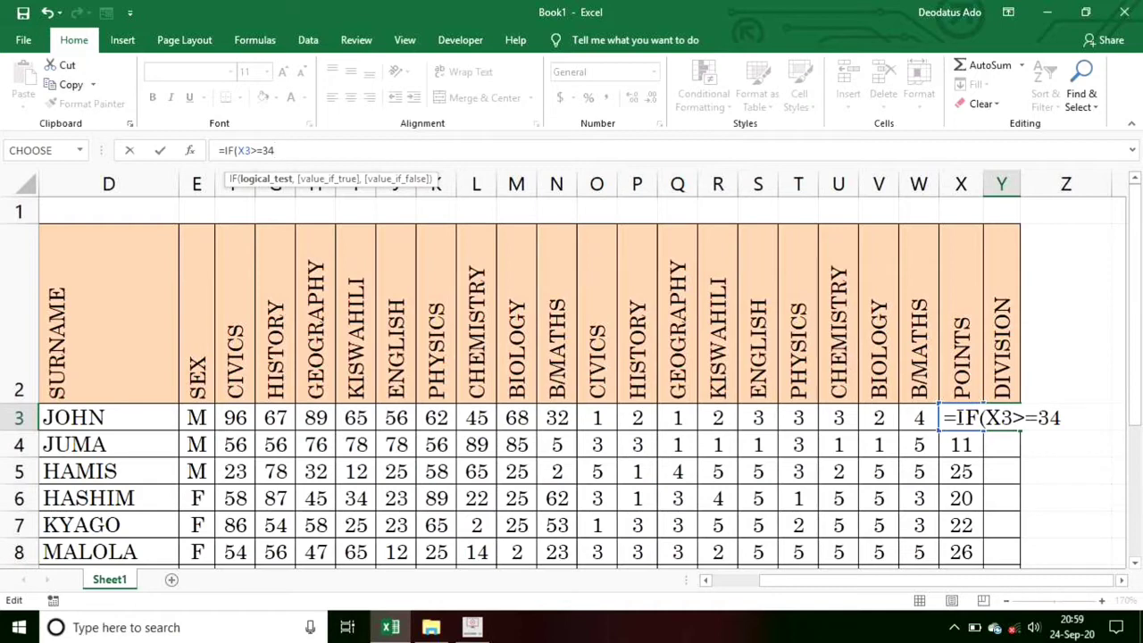
type(",")
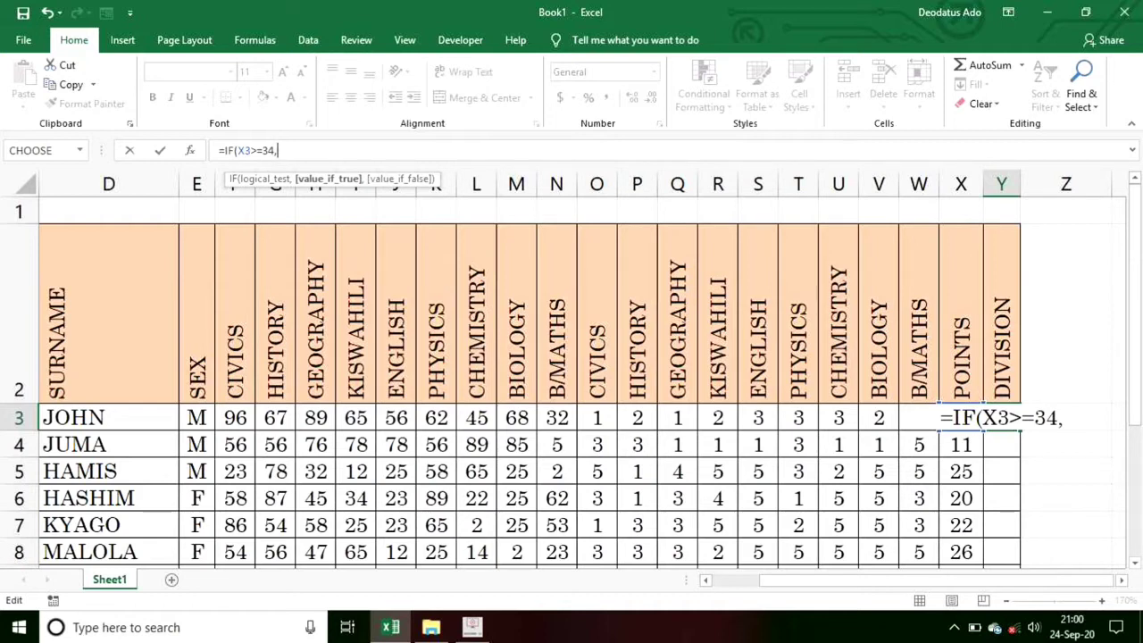
type("\"")
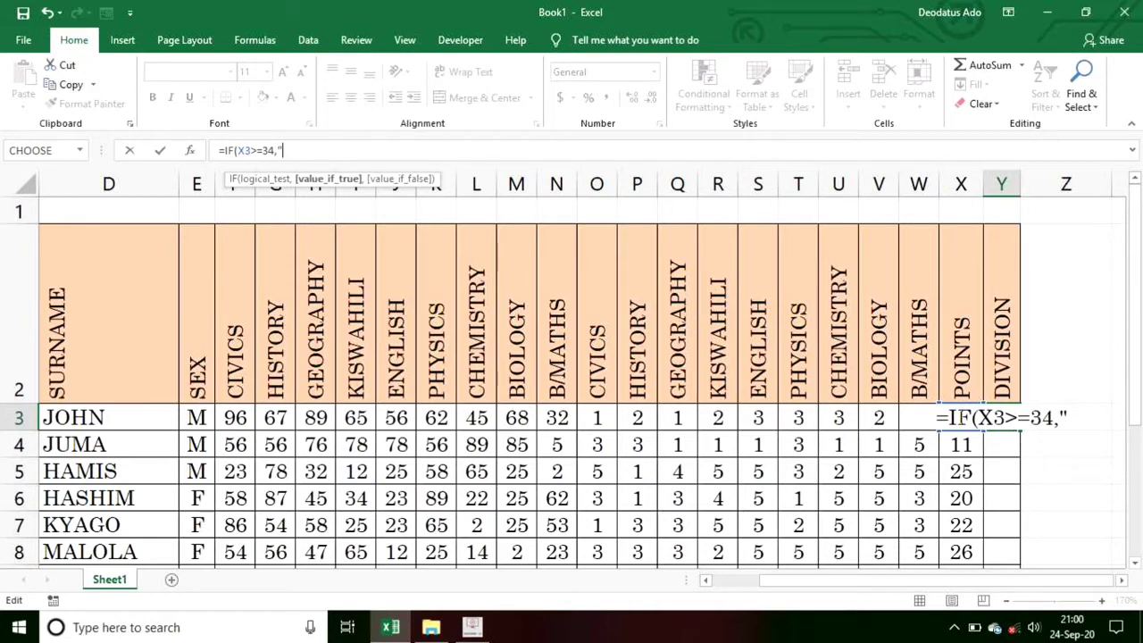
type("O")
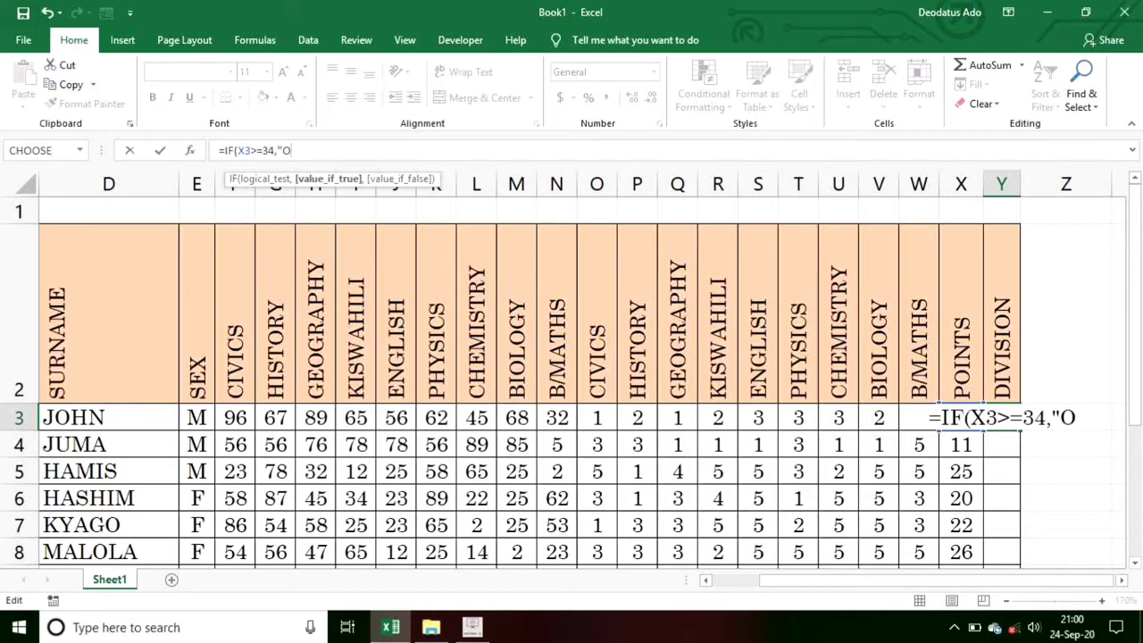
type("\"")
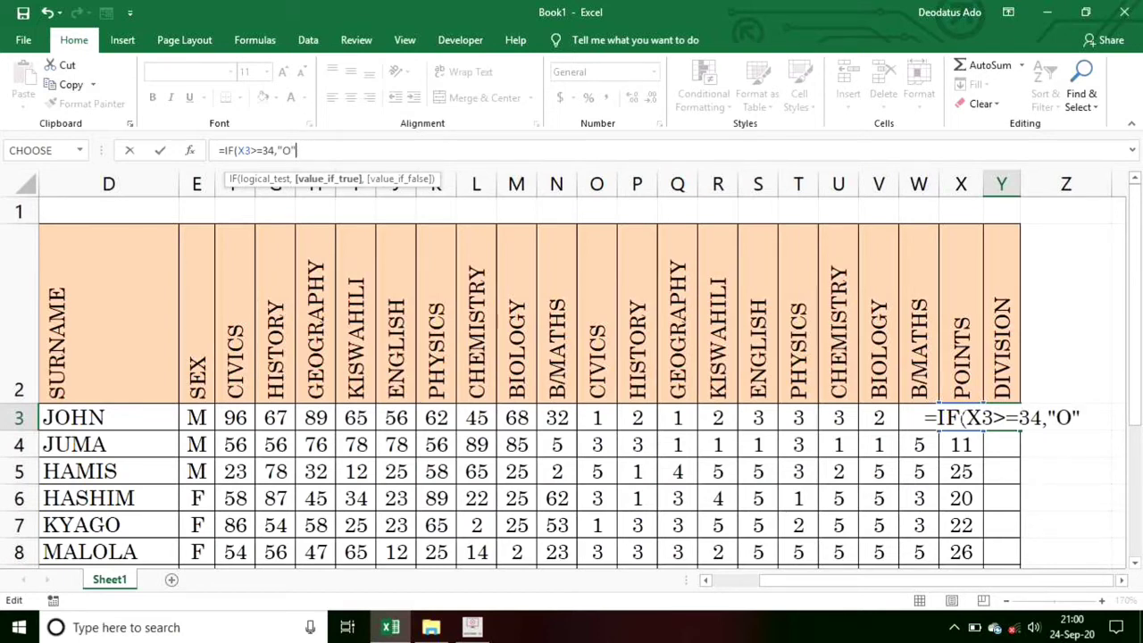
type(",")
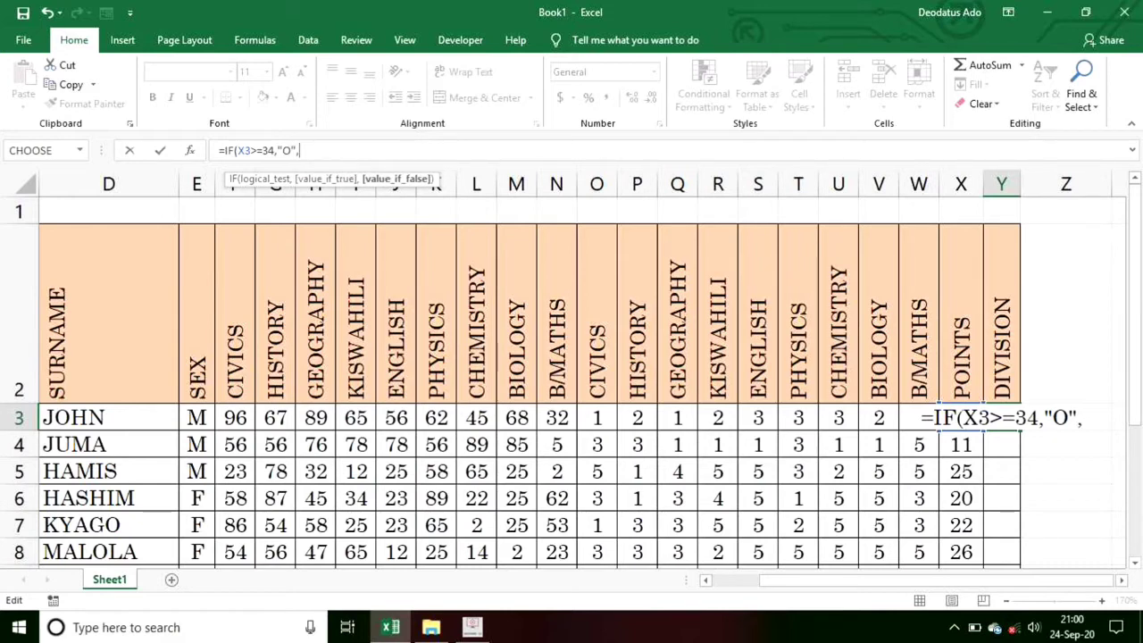
Step: Nest a second IF as the false value in the Y3 formula, returning "IV" when X3>=26
type("IF")
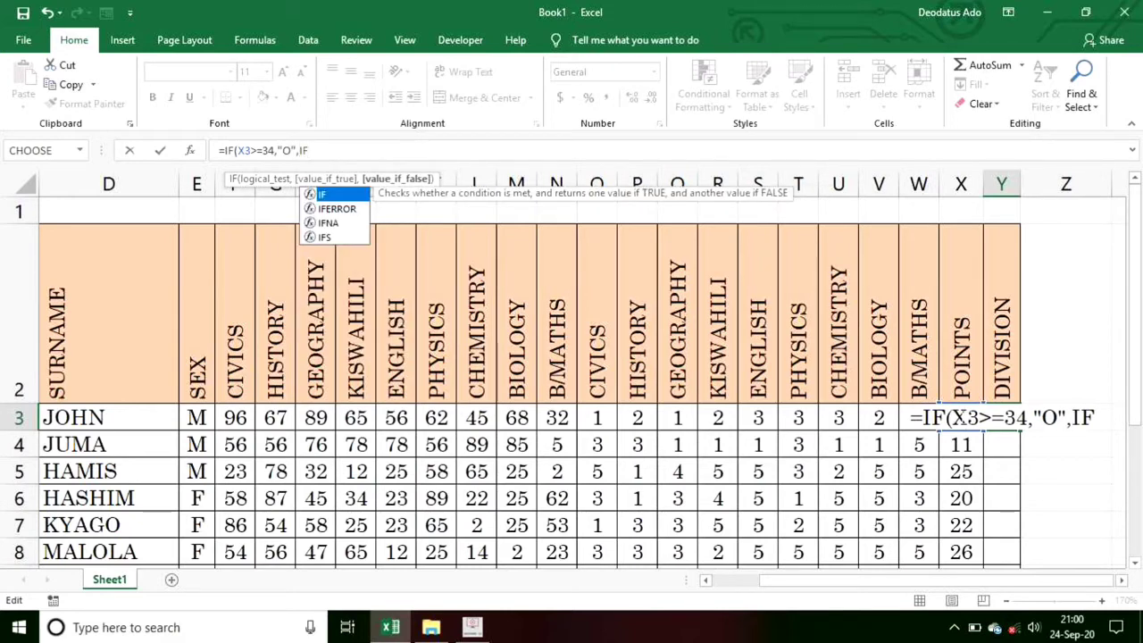
type("(")
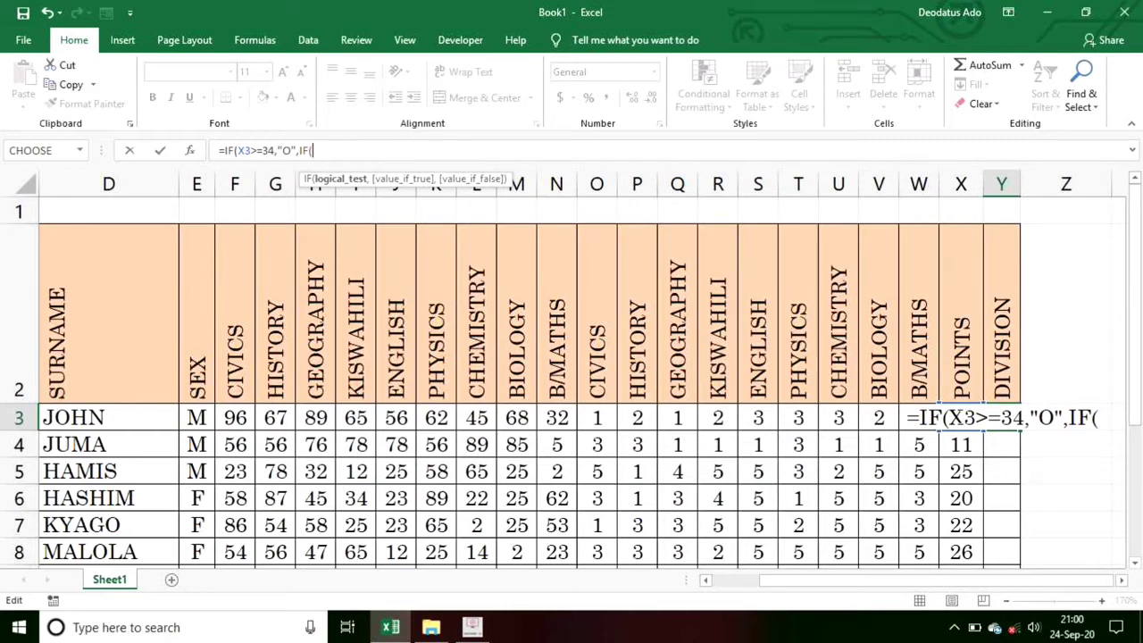
left_click(961, 417)
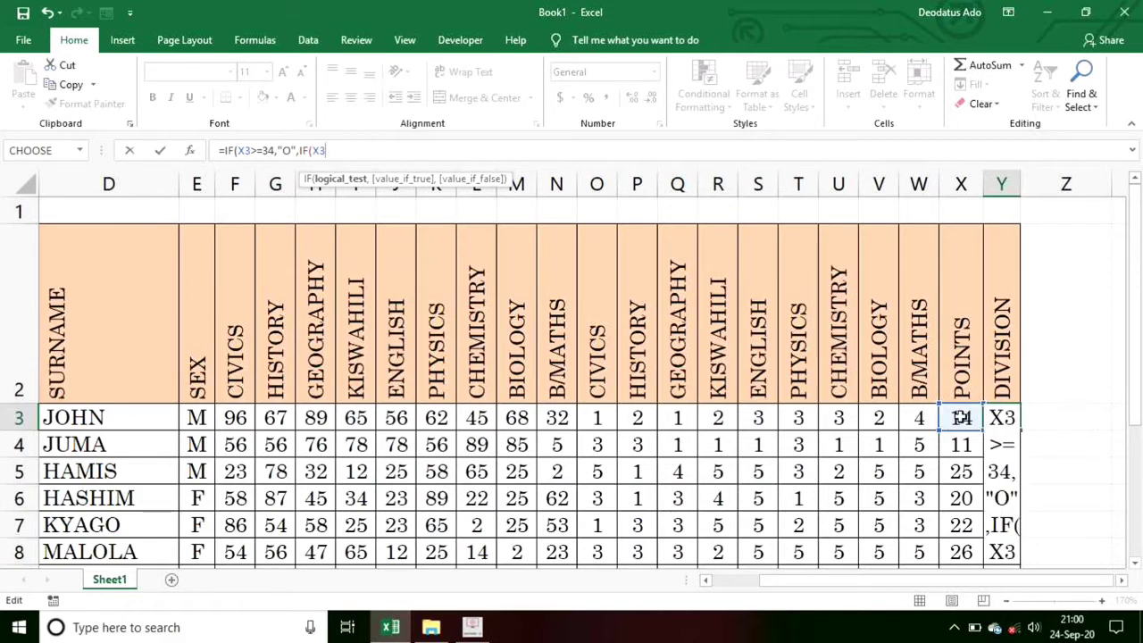
type(">")
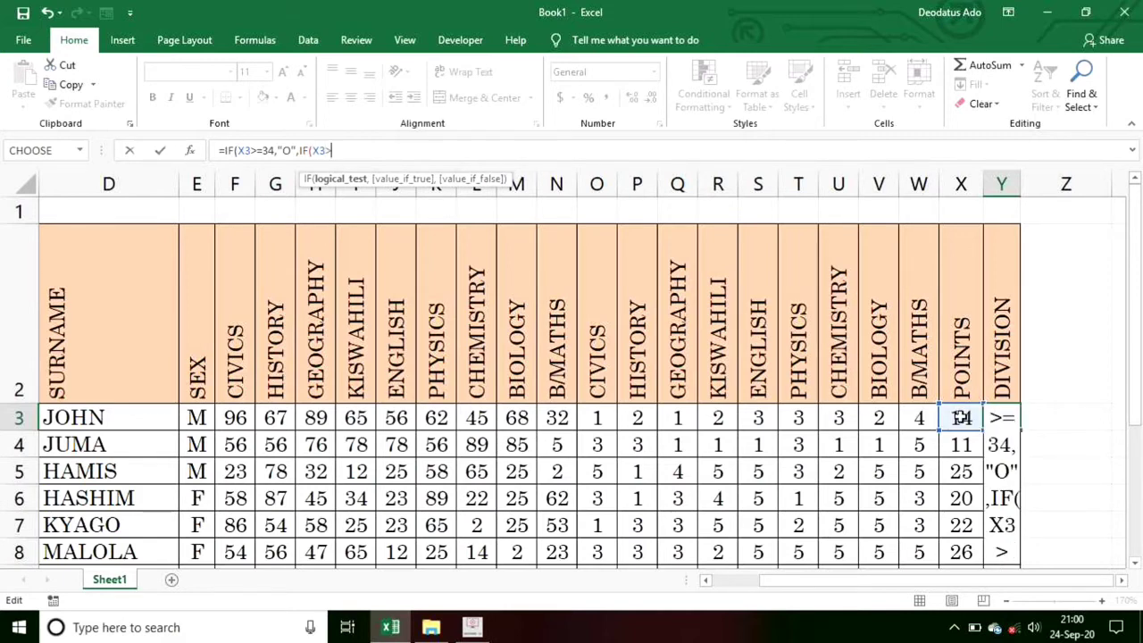
type("=")
type("26")
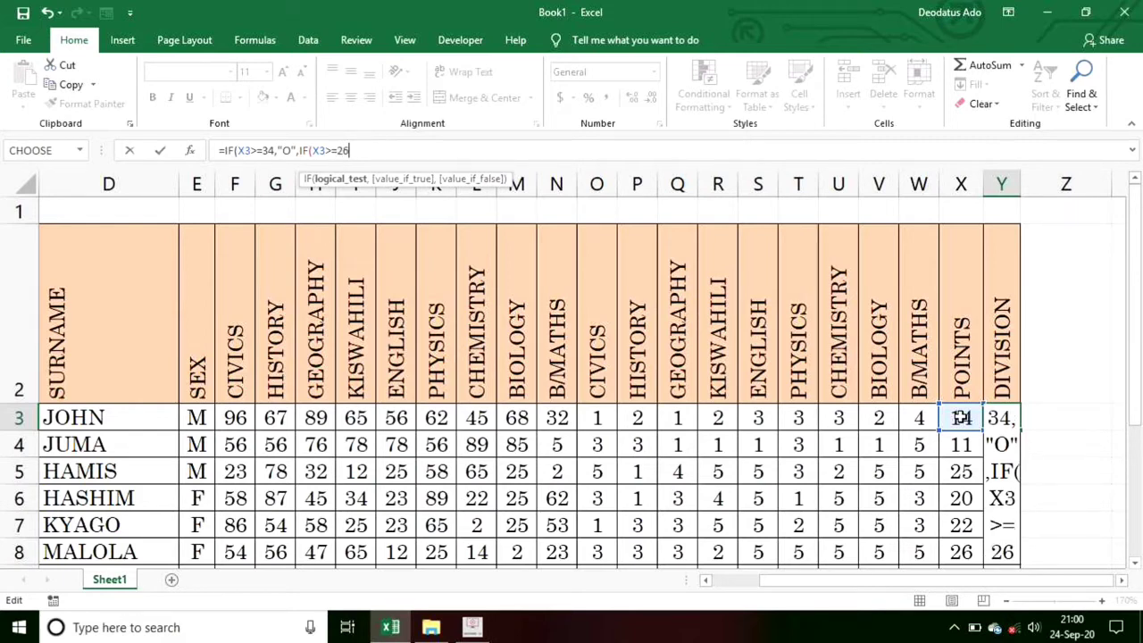
type(",")
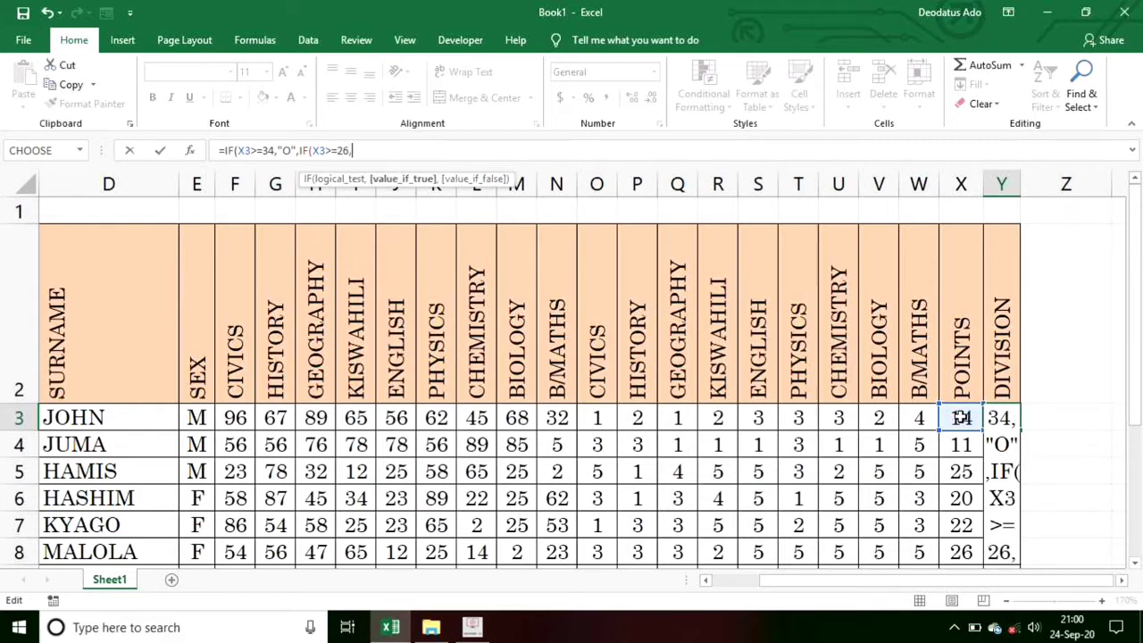
type("\"")
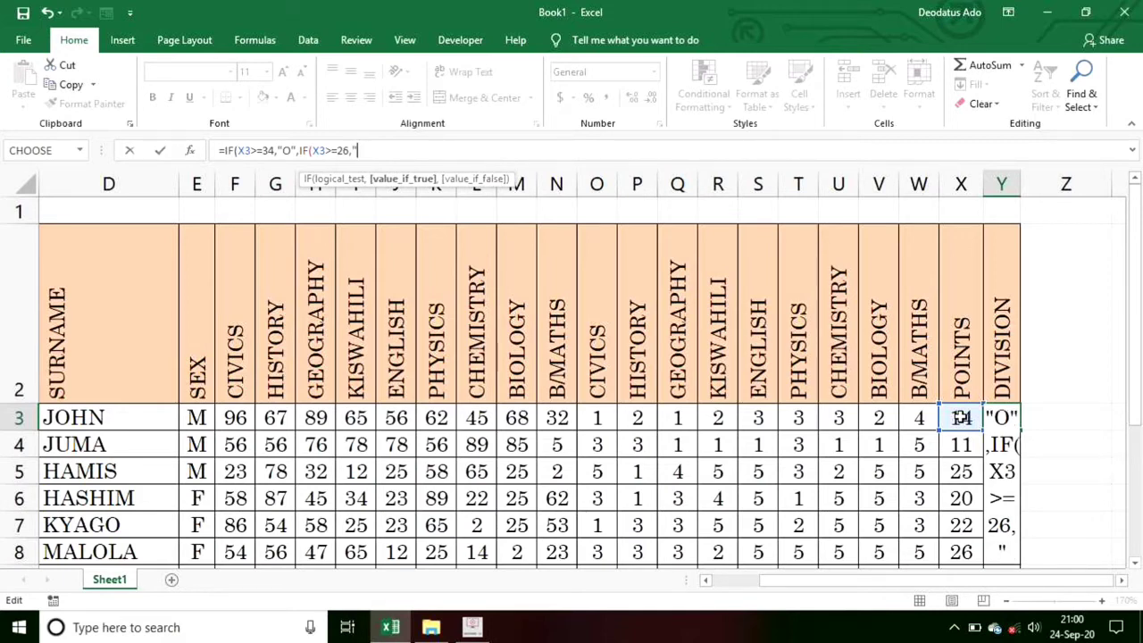
type("IV\"")
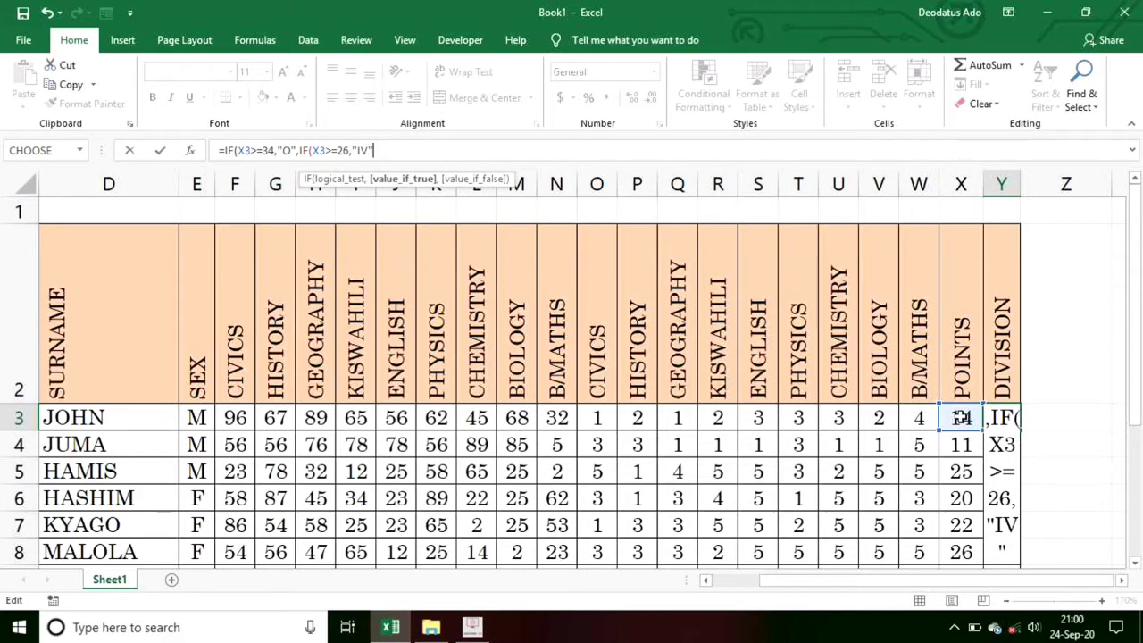
type(",")
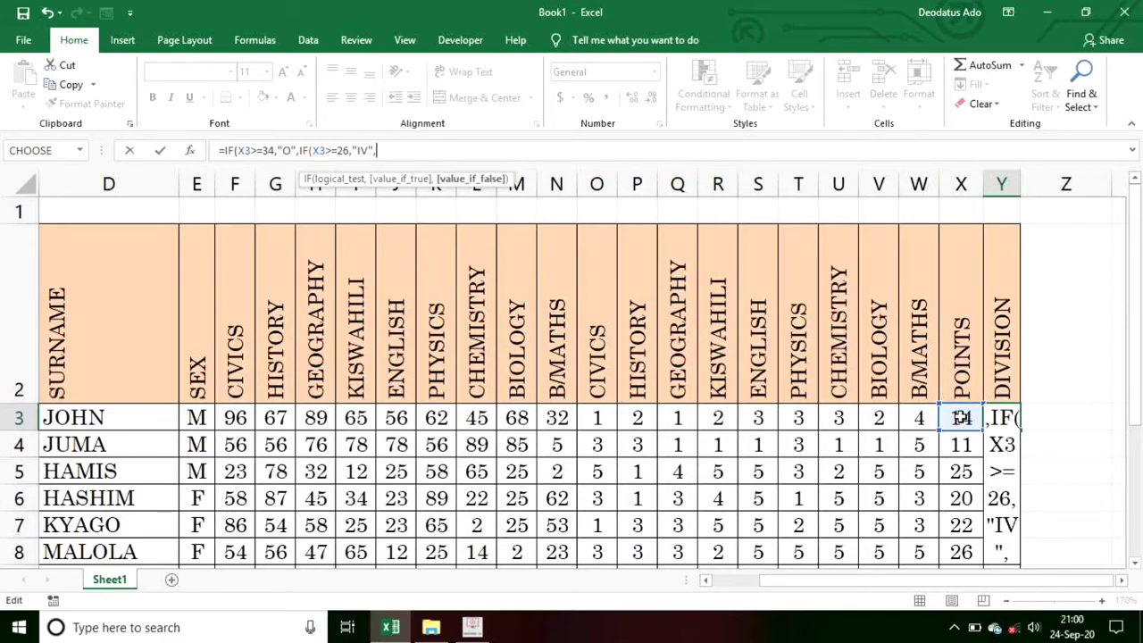
Step: Nest a third IF in the Y3 formula, returning "III" when X3>=22
type("IF")
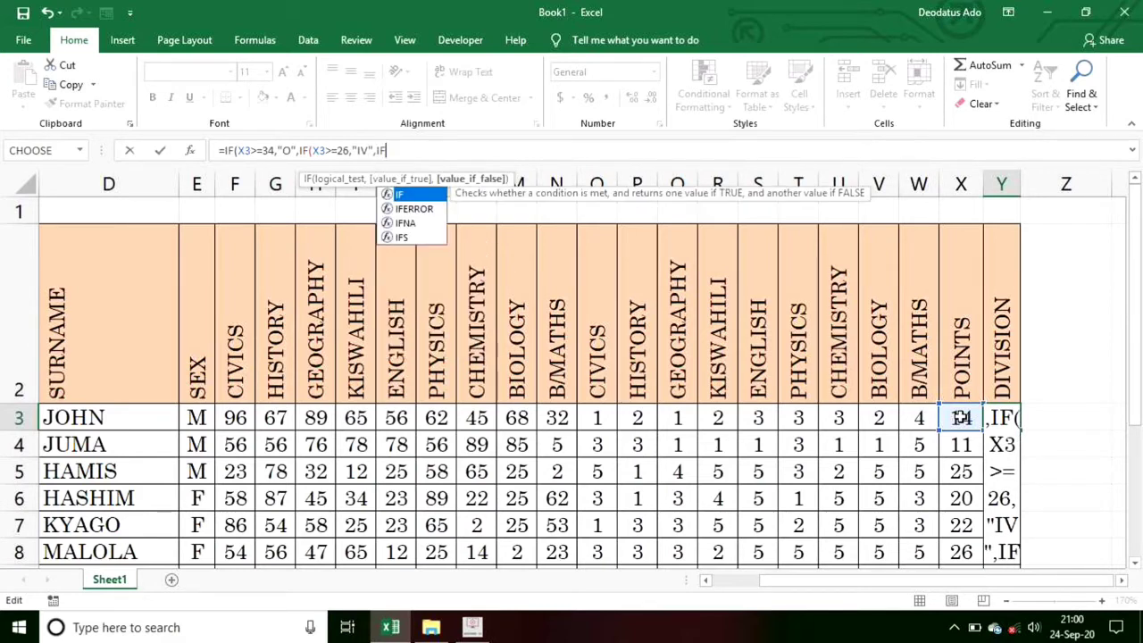
type("(")
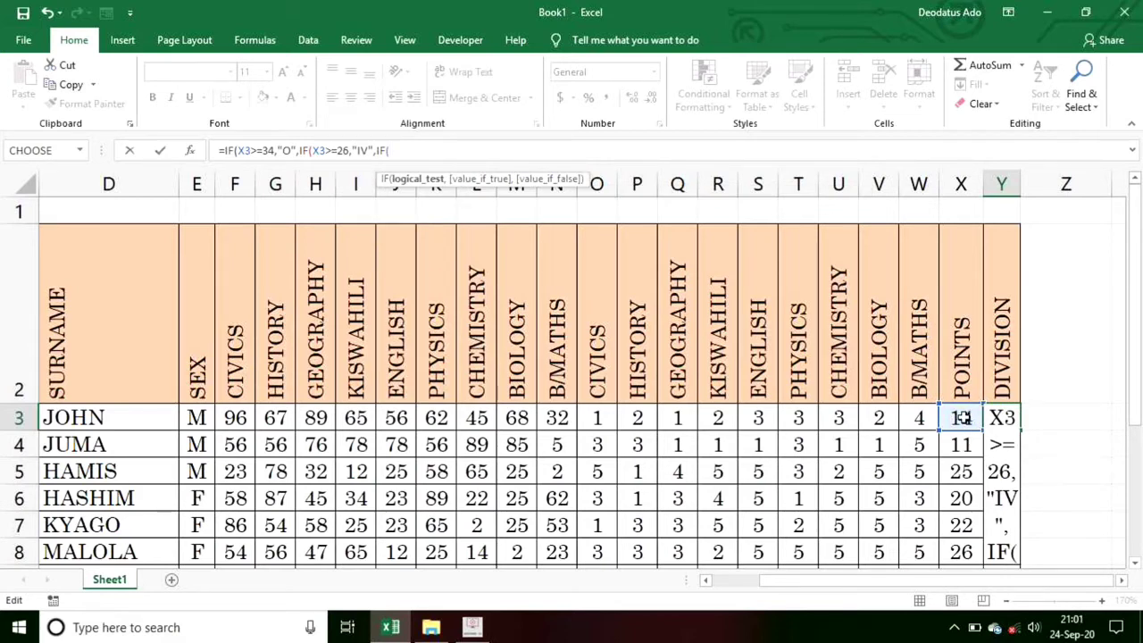
left_click(962, 417)
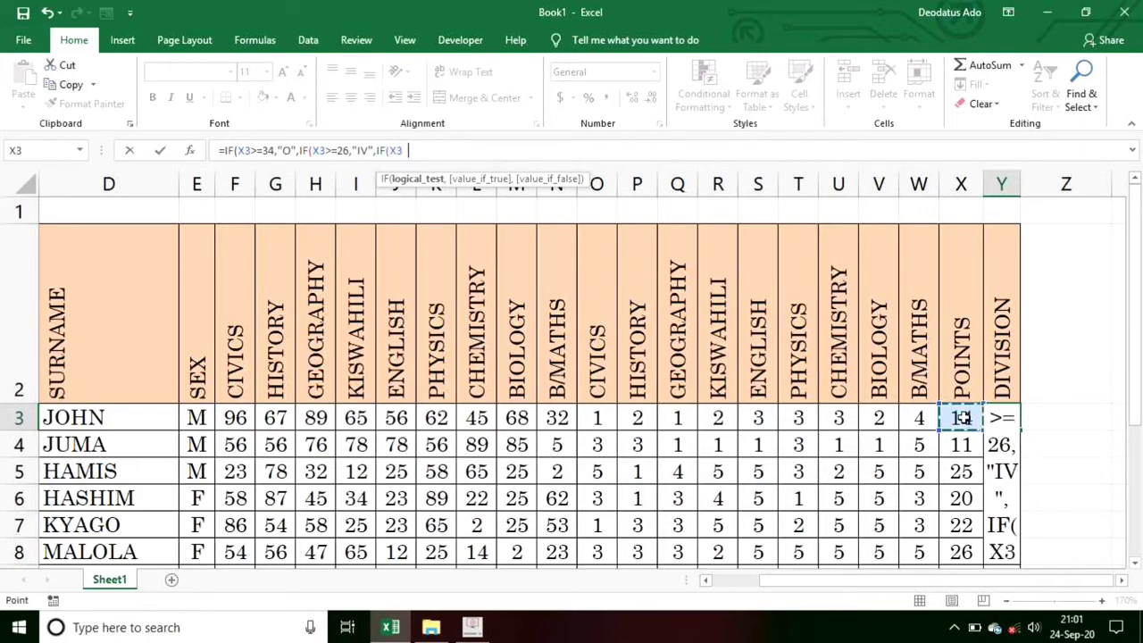
type(">")
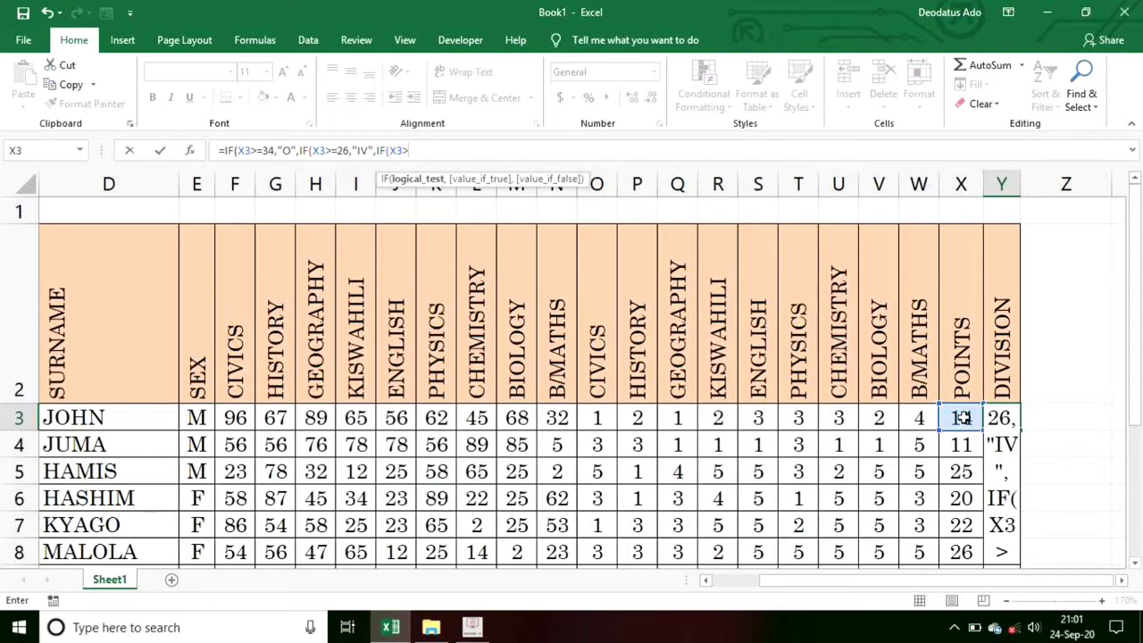
type("=22")
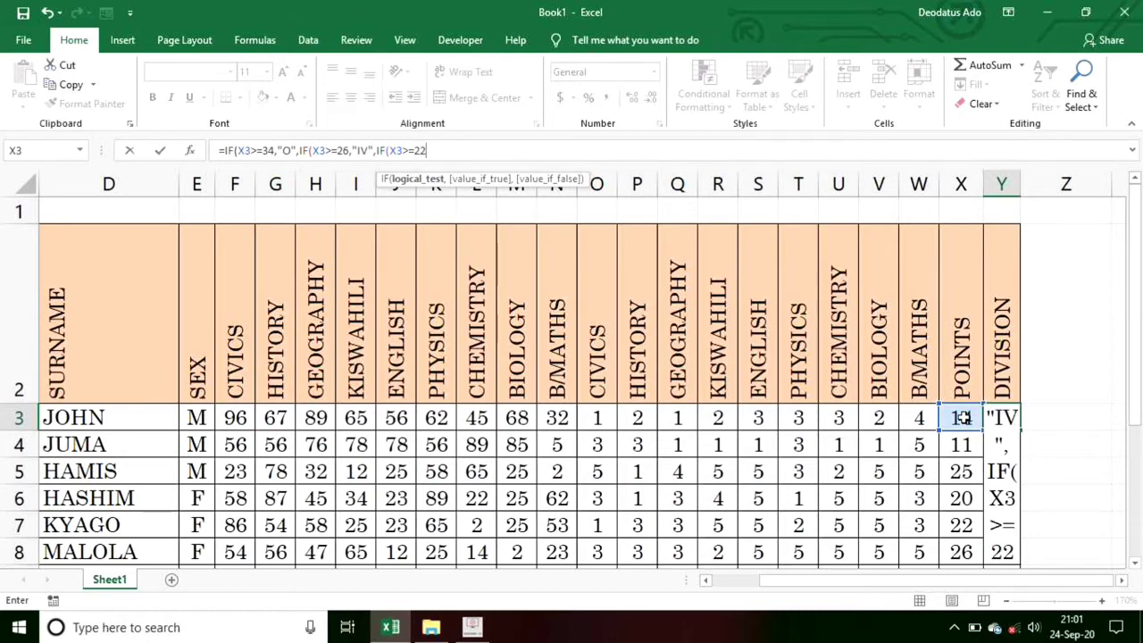
type(",")
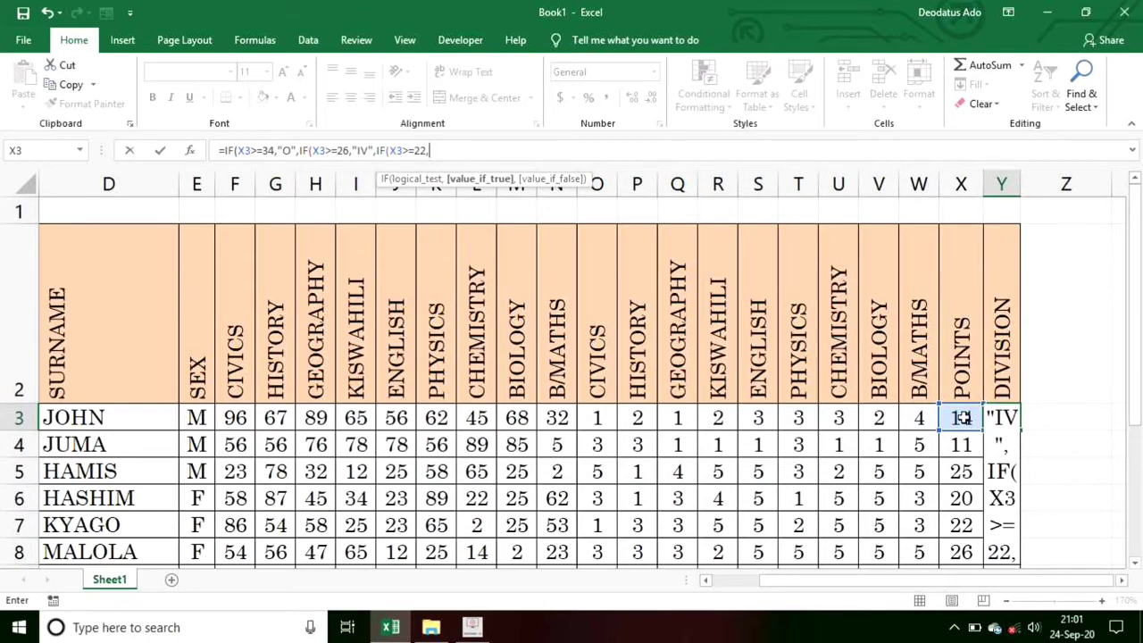
type("\"")
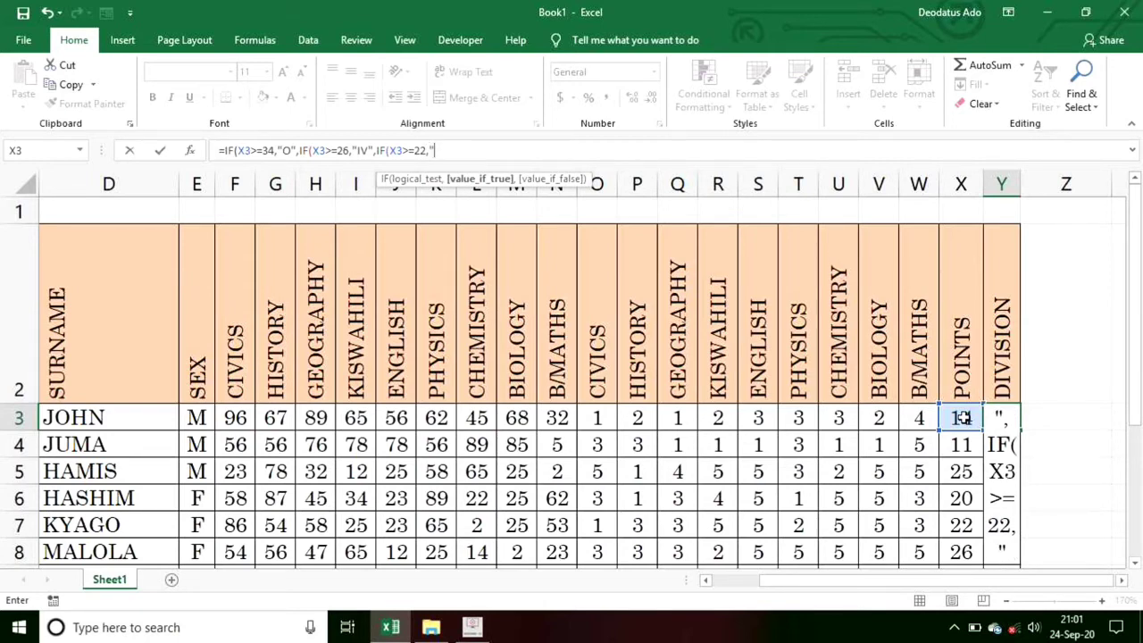
type("III\"")
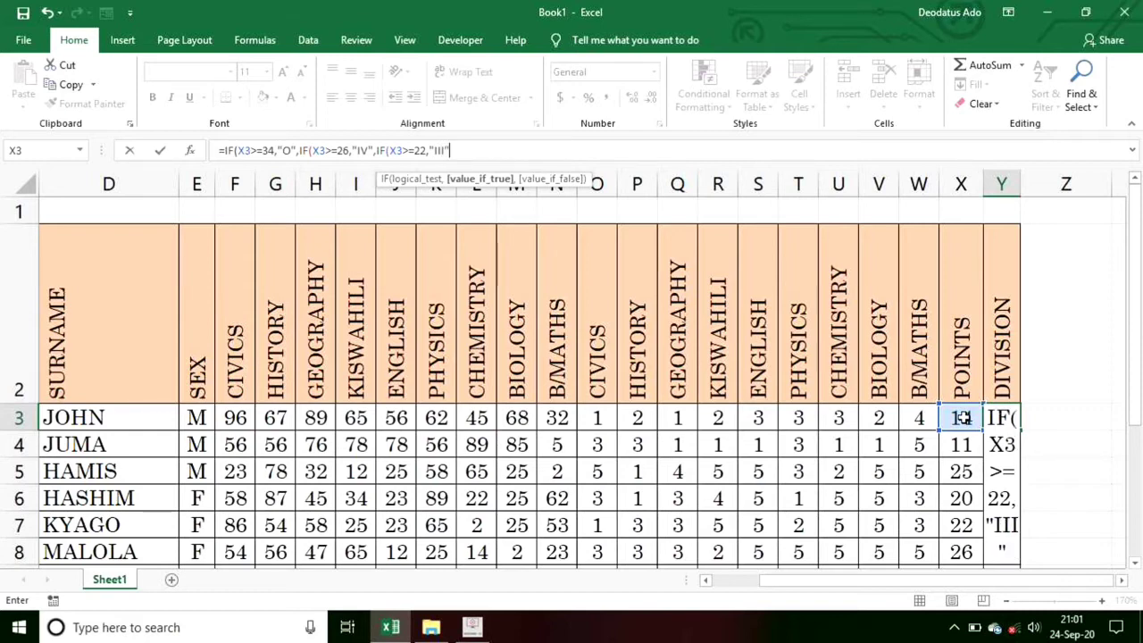
type(",")
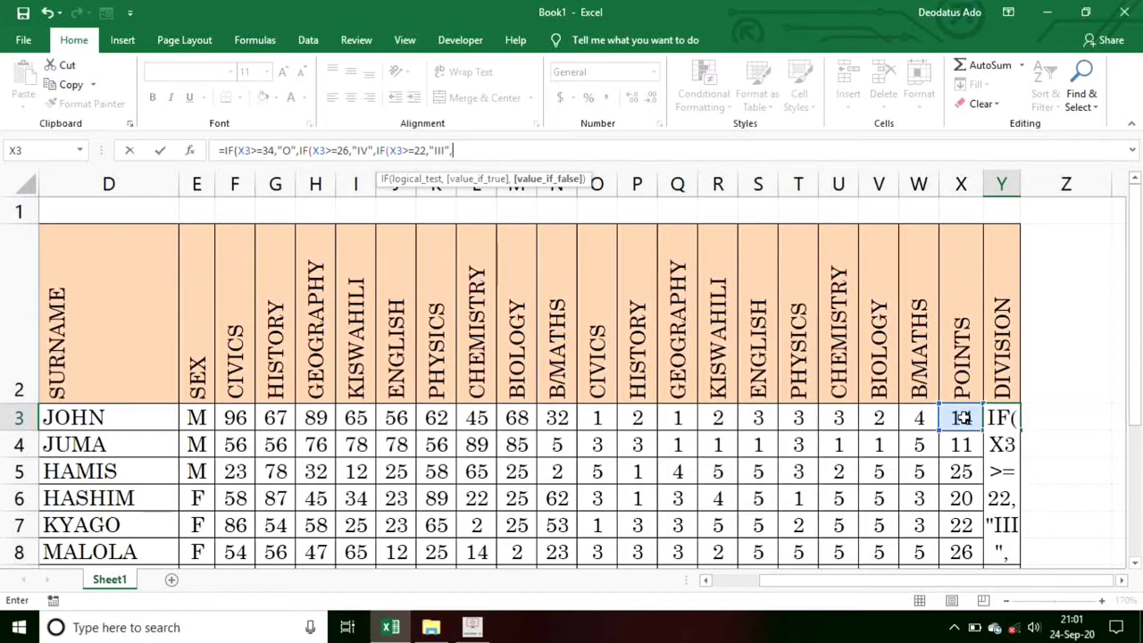
Step: Nest a fourth IF in the Y3 formula, returning "II" when X3>=18
type("IF")
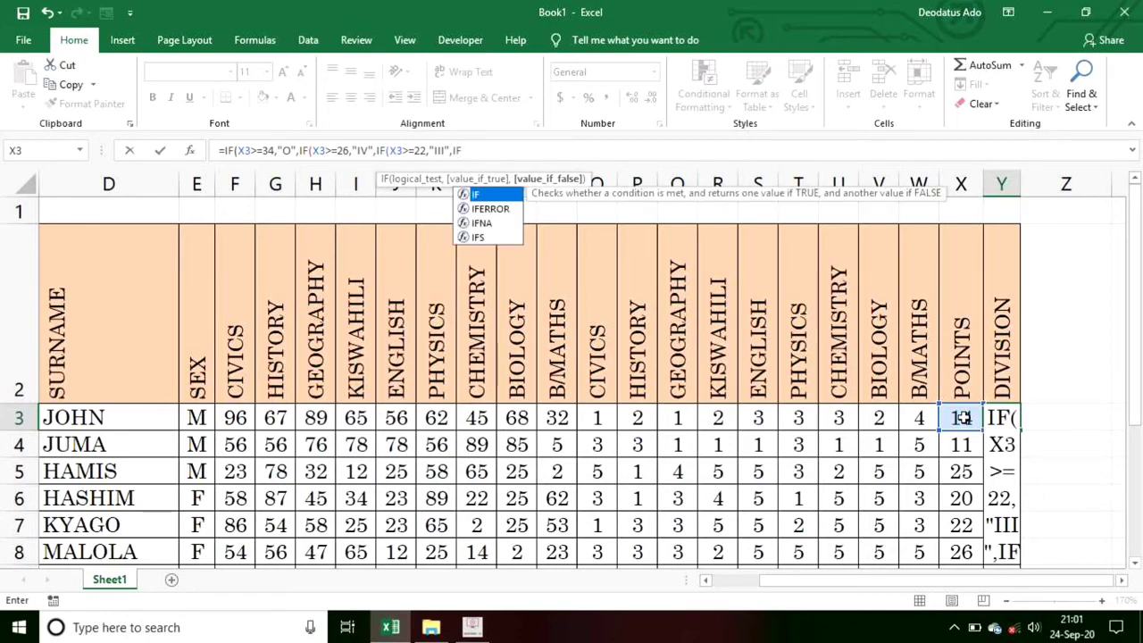
type("(")
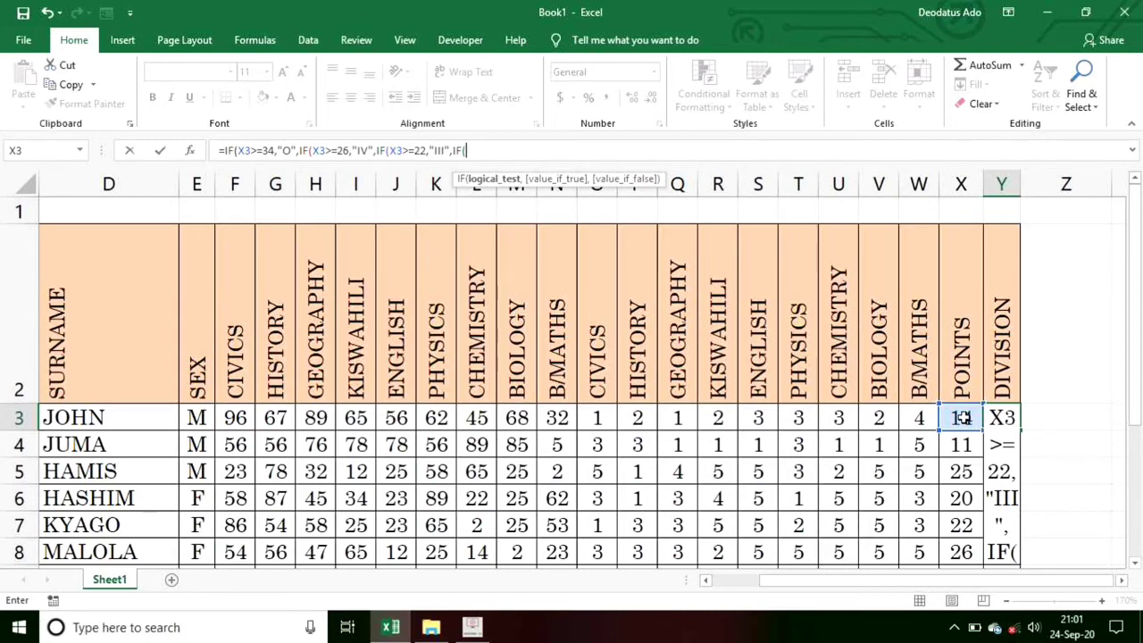
left_click(962, 417)
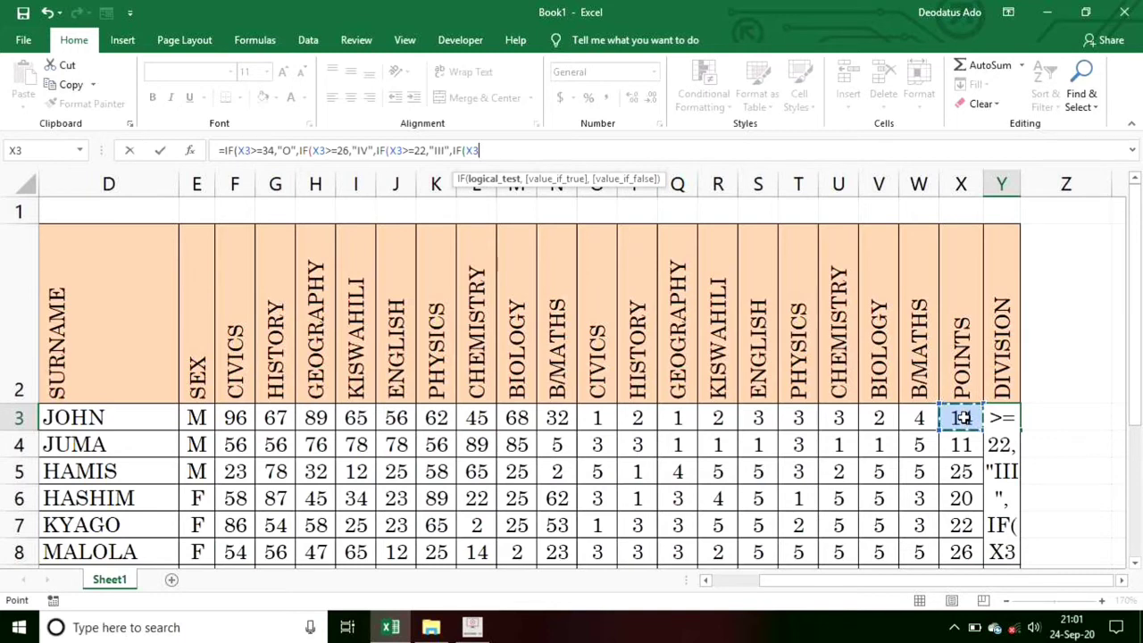
type(">")
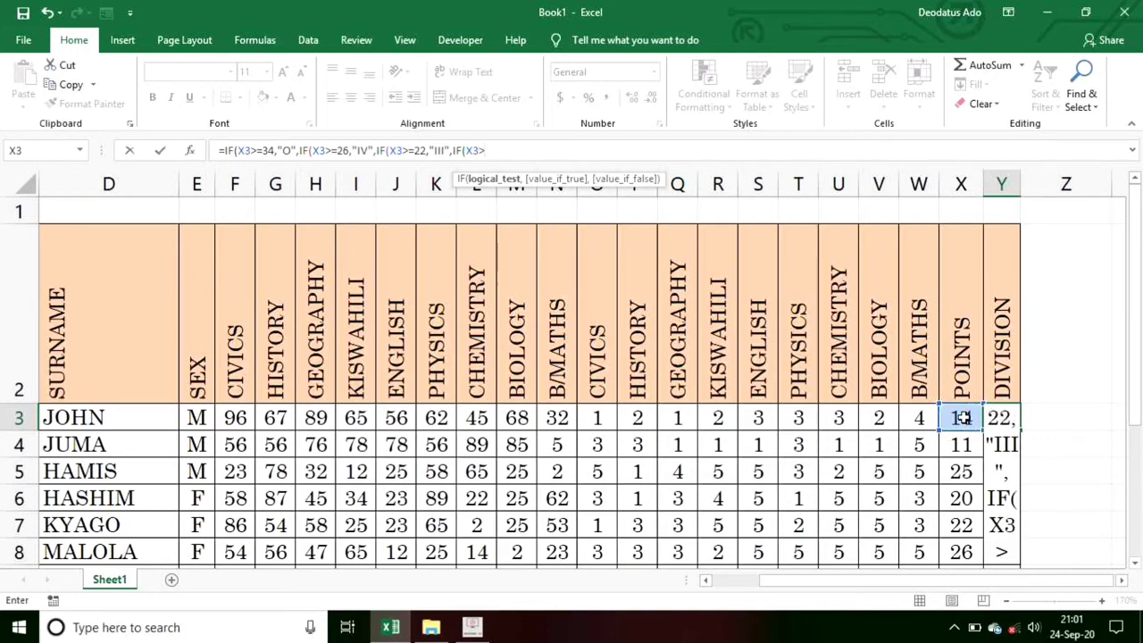
type("=18")
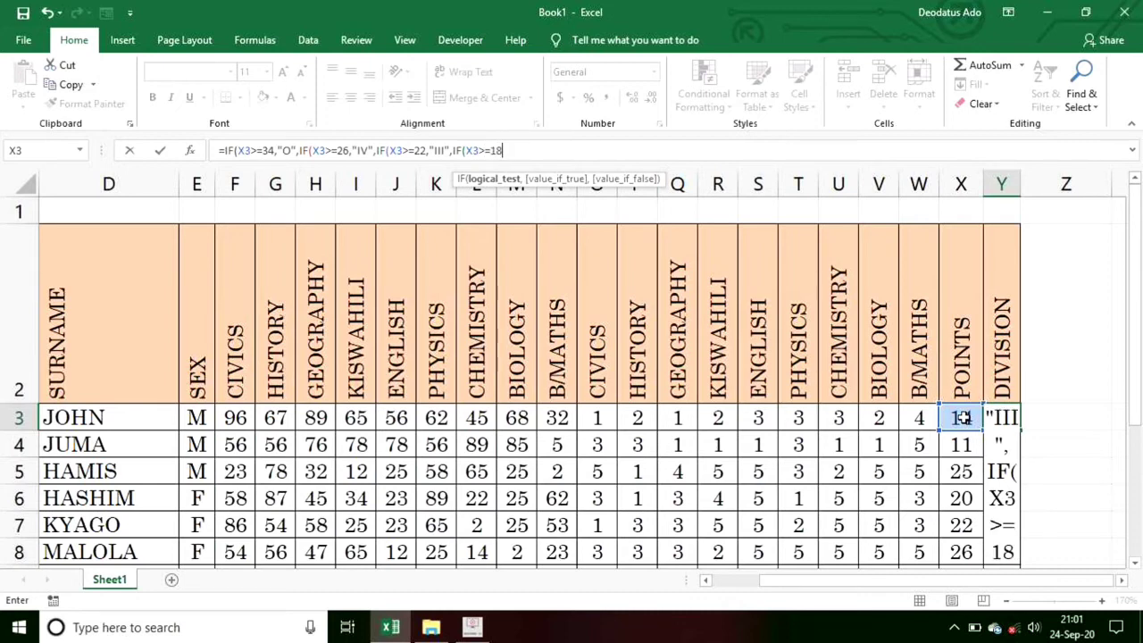
type(",")
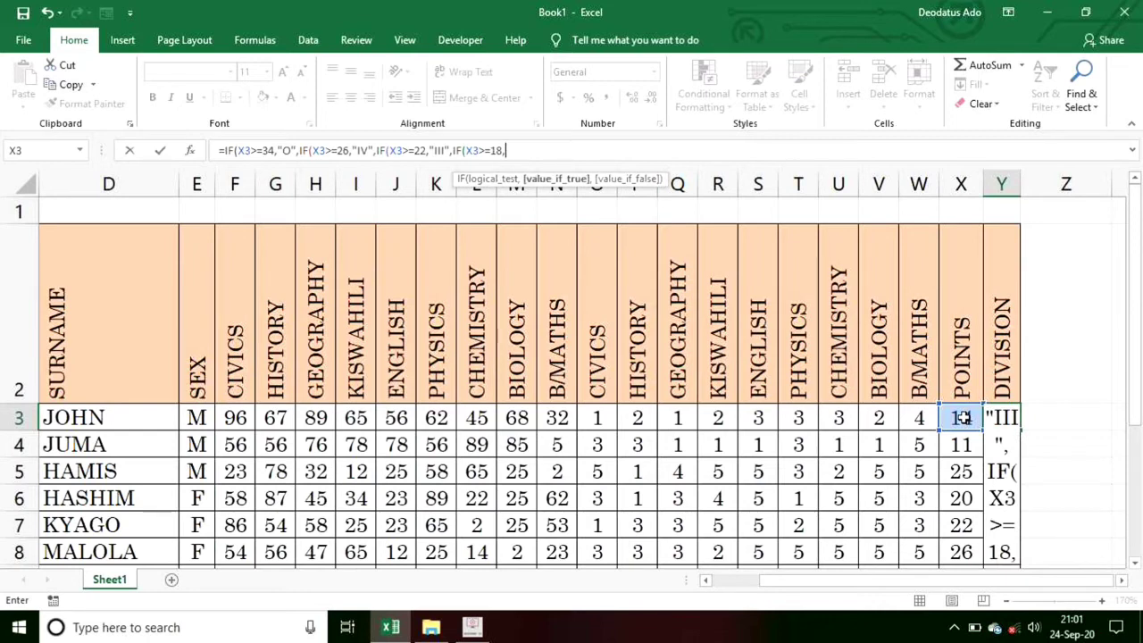
type("\"")
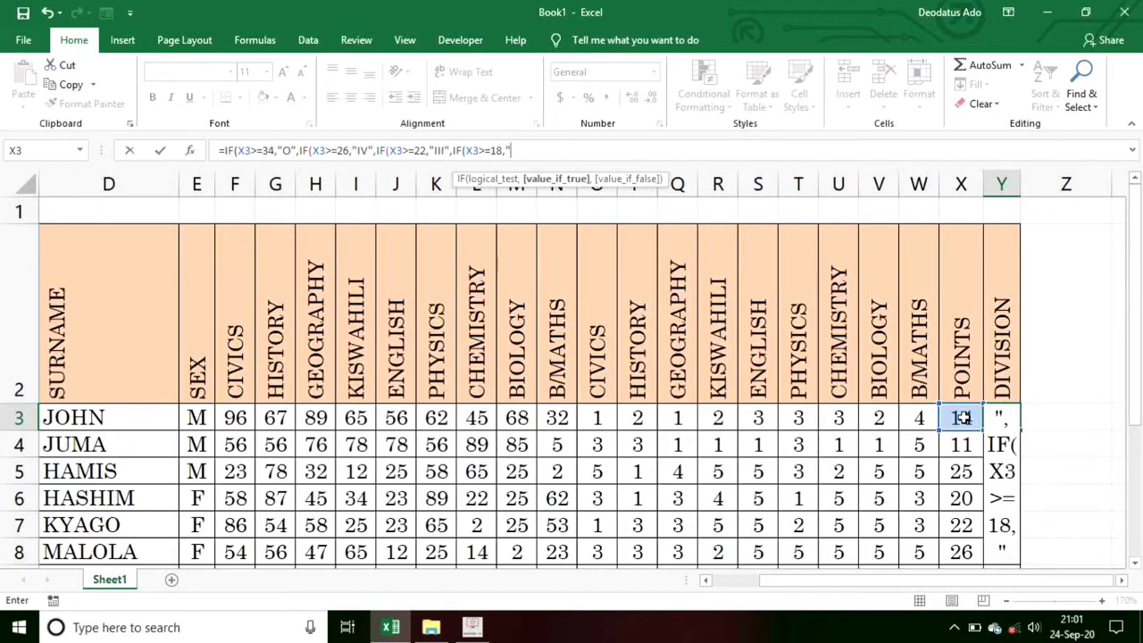
type("II\",")
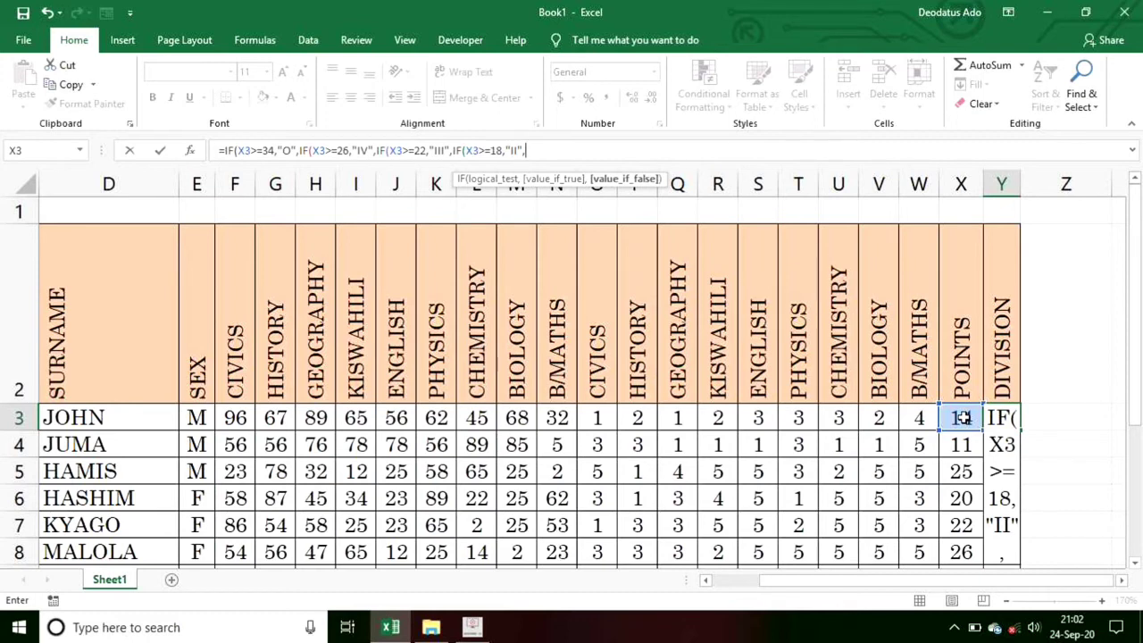
Step: Finish the Y3 formula with "I" as the final false value, close all four IFs and enter it
type("\",\"I\"")
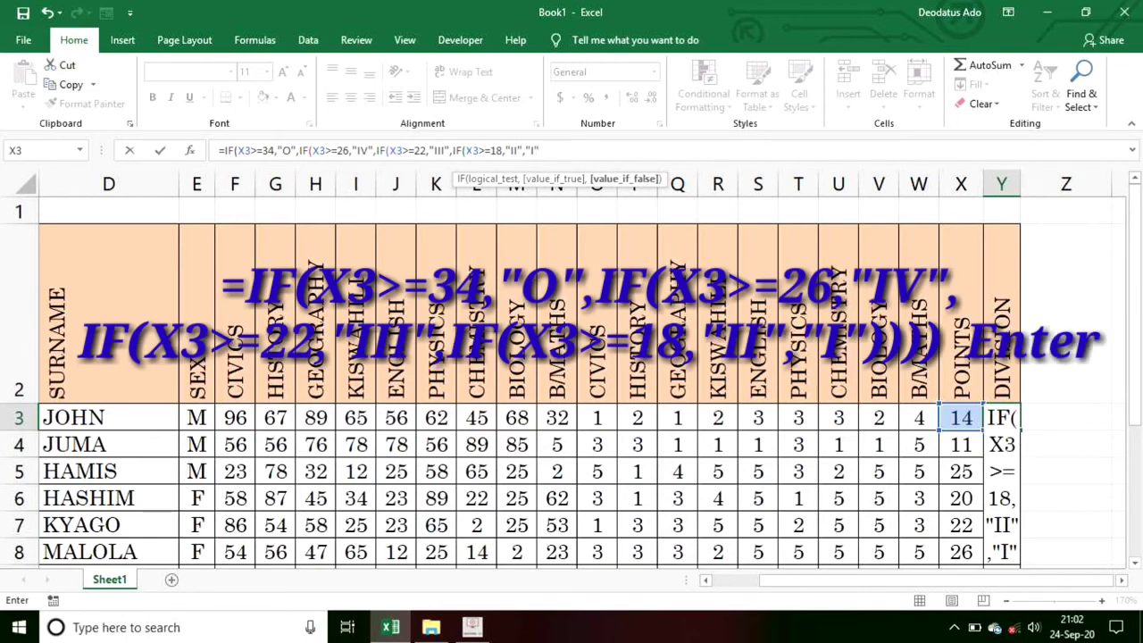
type("))))")
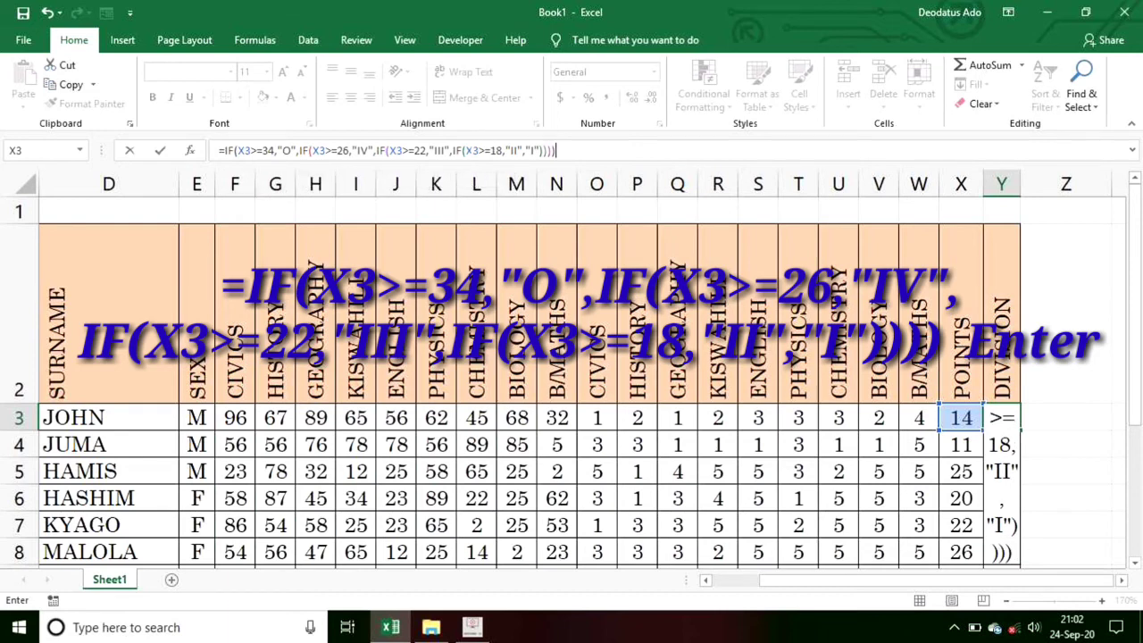
key("Return")
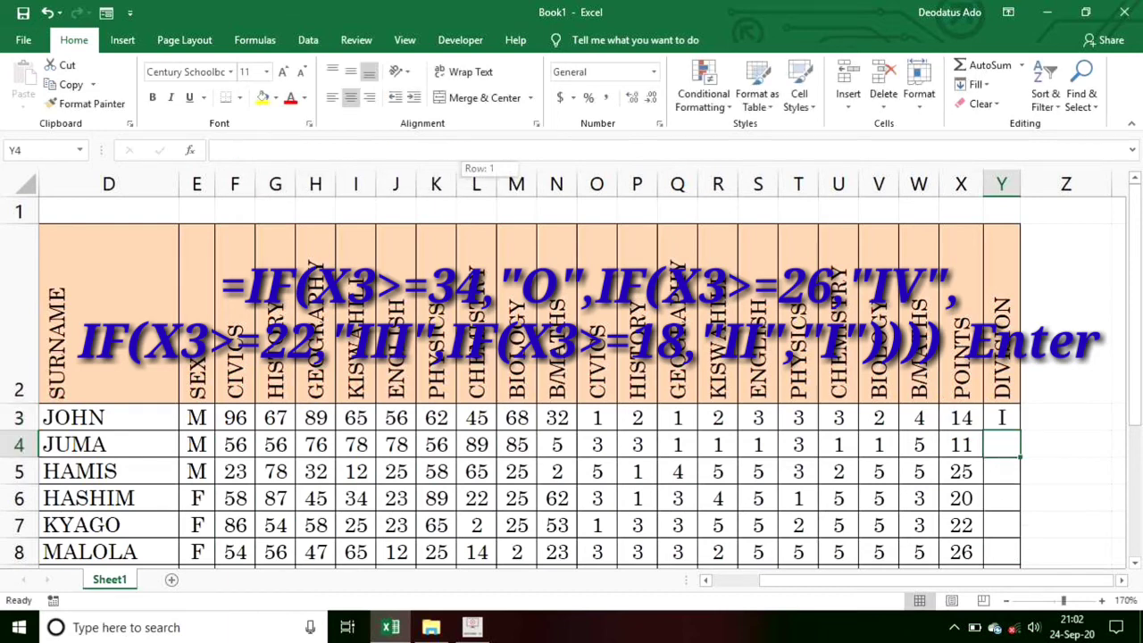
Step: Fill the Y3 division formula down the DIVISION column for all the remaining students
left_click(1006, 418)
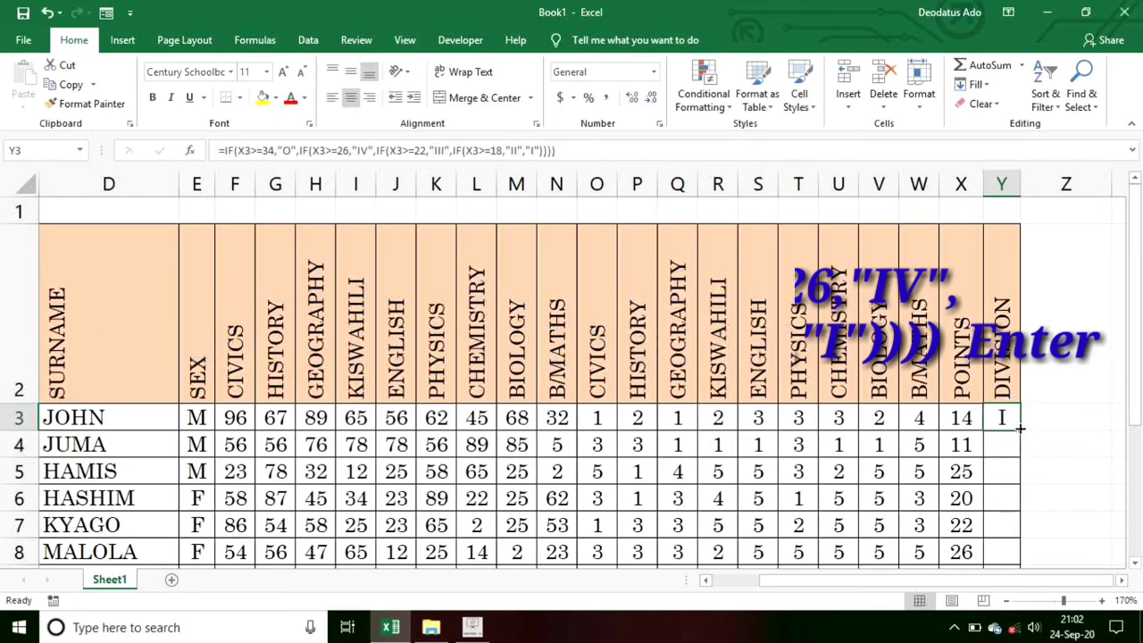
double_click(1020, 430)
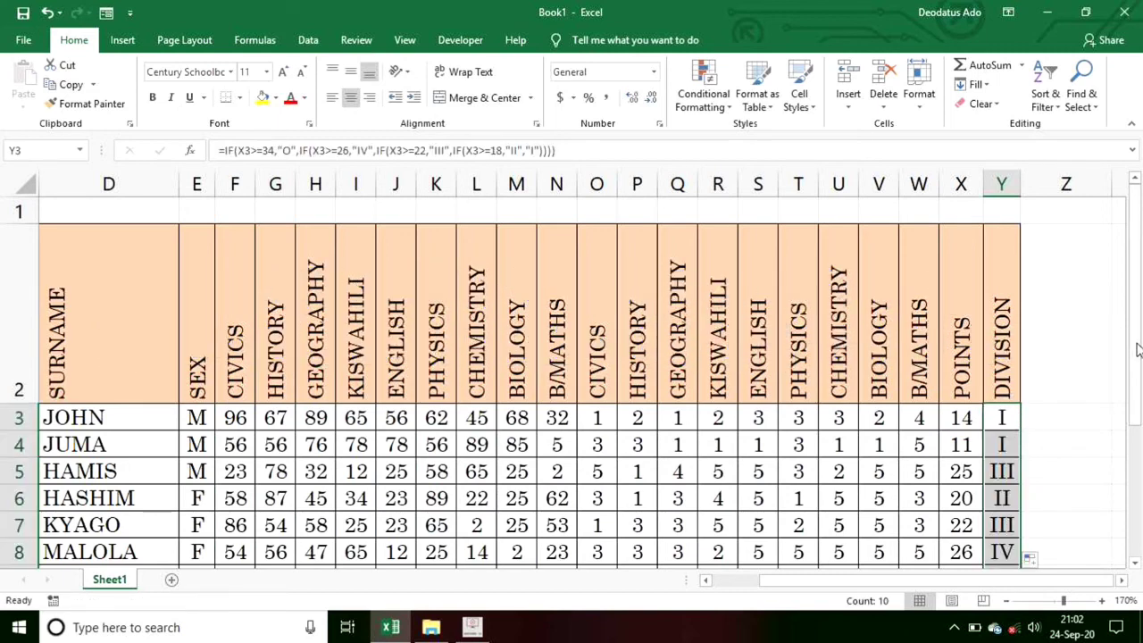
left_click_drag(1136, 347, 1137, 376)
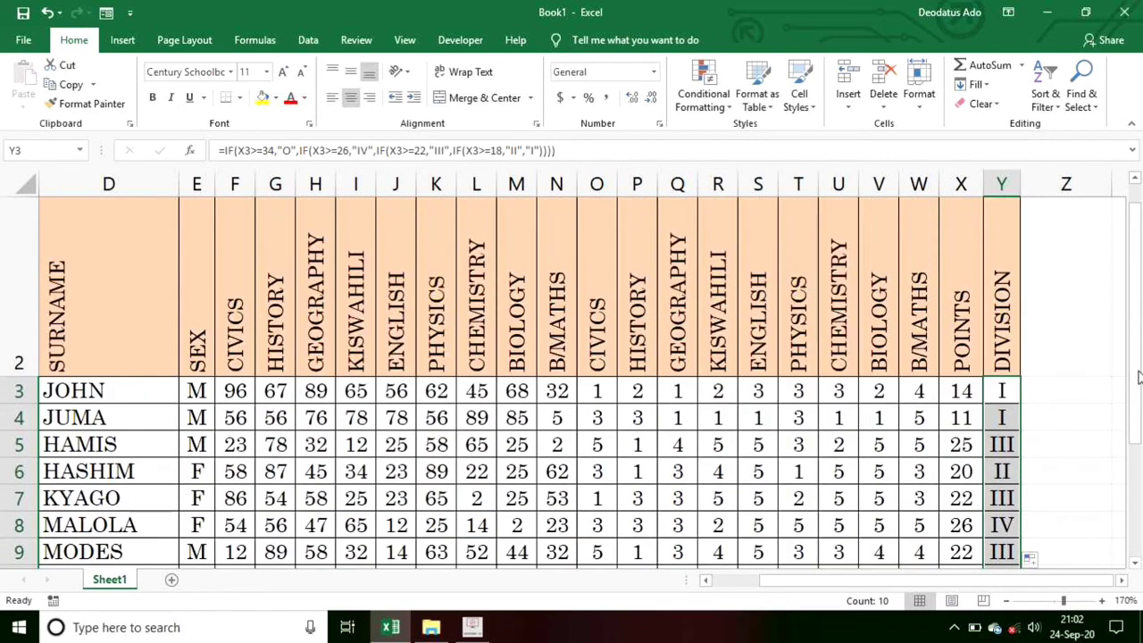